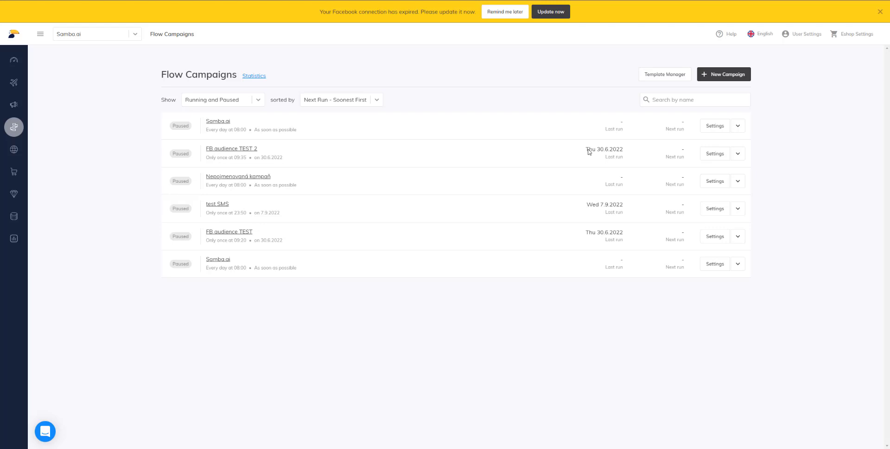
Create a new flow campaign, open its start node's settings and view the campaign activation options
{"action": "left_click", "coordinate": [721, 77]}
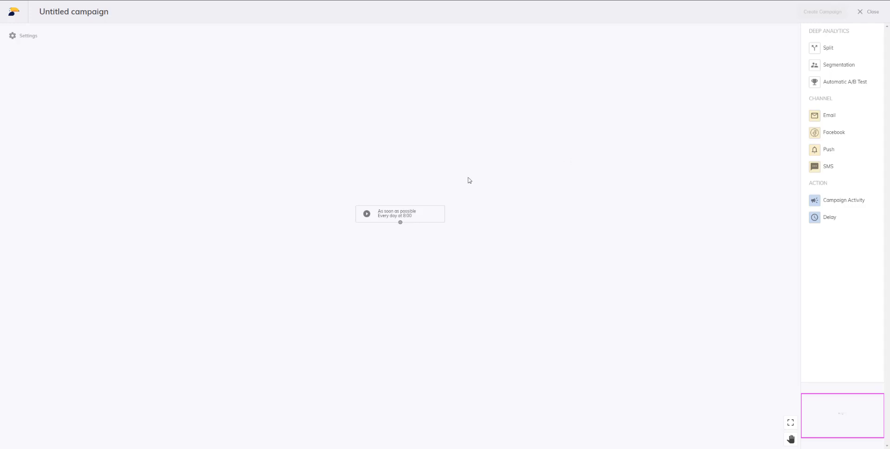
{"action": "left_click", "coordinate": [366, 222]}
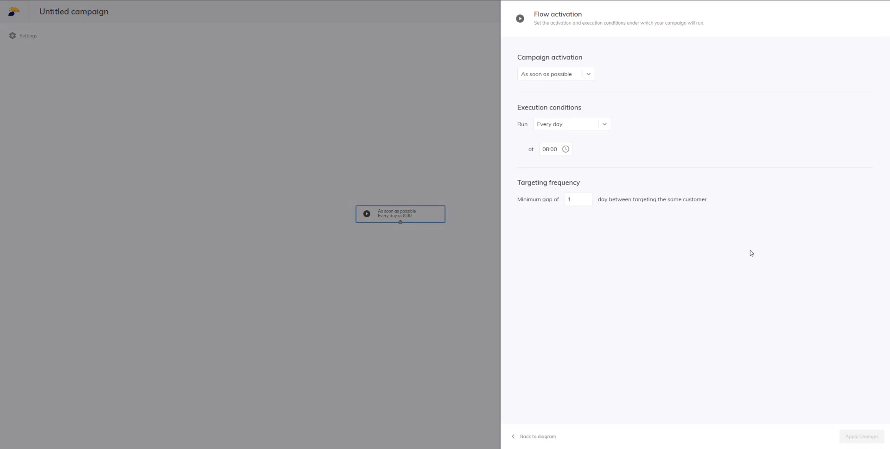
{"action": "left_click", "coordinate": [586, 78]}
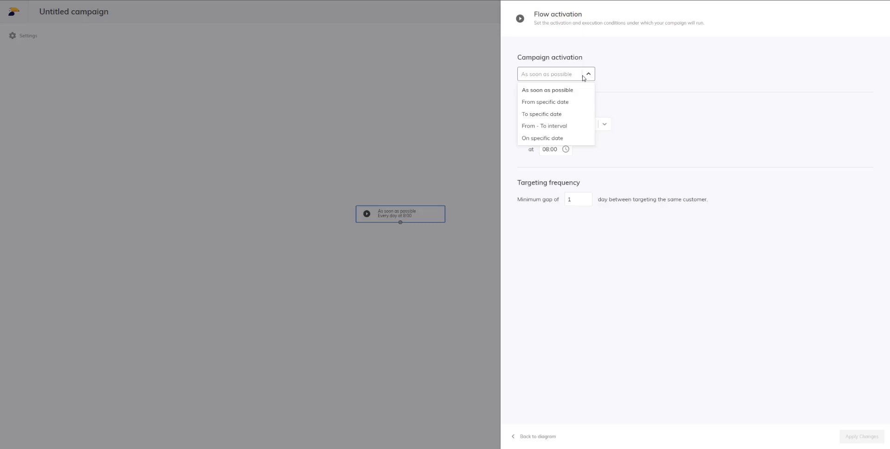
{"action": "left_click", "coordinate": [588, 76]}
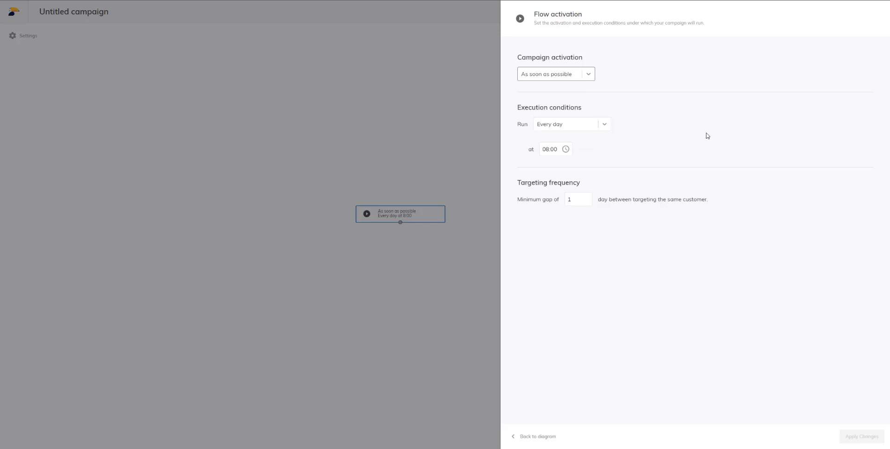
Try the weekly and monthly run options in the flow's execution conditions, including the selection of days for monthly repetition
{"action": "left_click", "coordinate": [604, 125]}
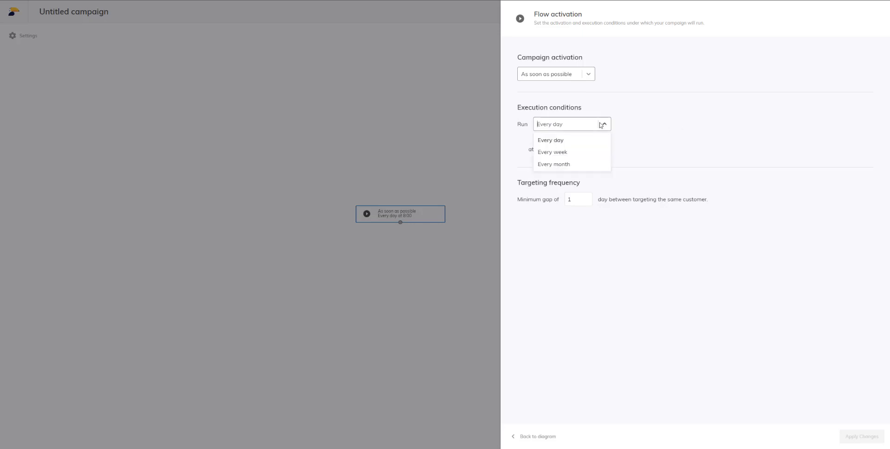
{"action": "left_click", "coordinate": [596, 150]}
{"action": "left_click", "coordinate": [605, 123]}
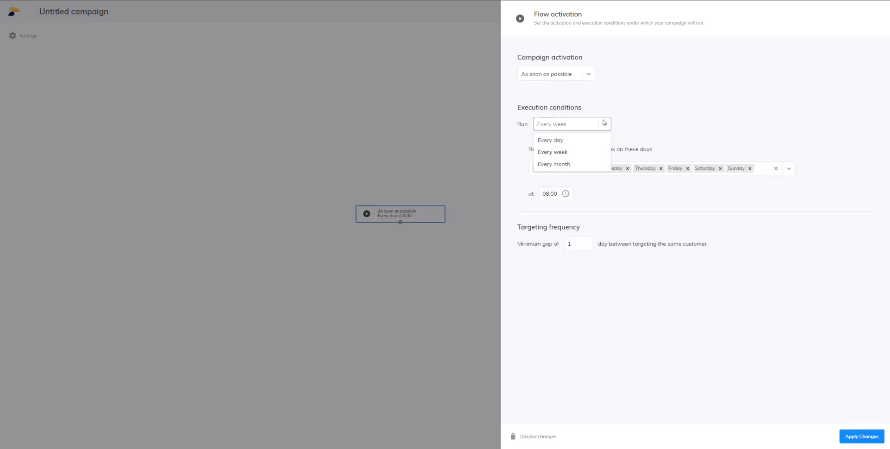
{"action": "left_click", "coordinate": [583, 164]}
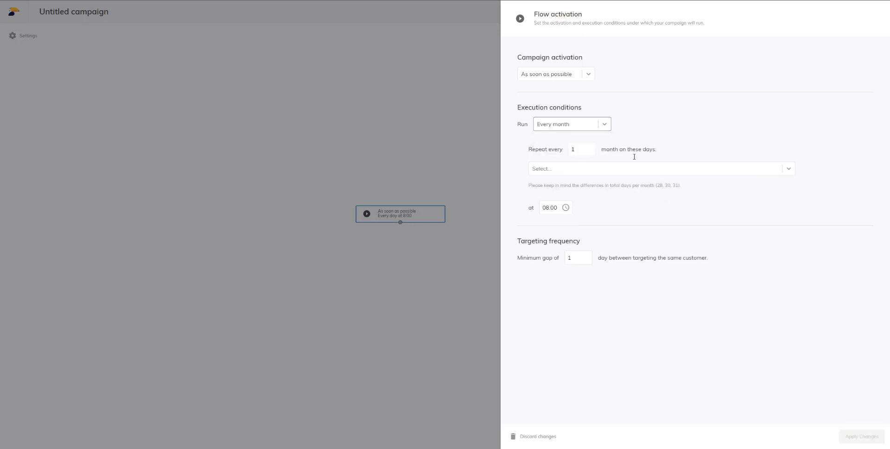
{"action": "left_click", "coordinate": [634, 171]}
{"action": "left_click", "coordinate": [634, 172]}
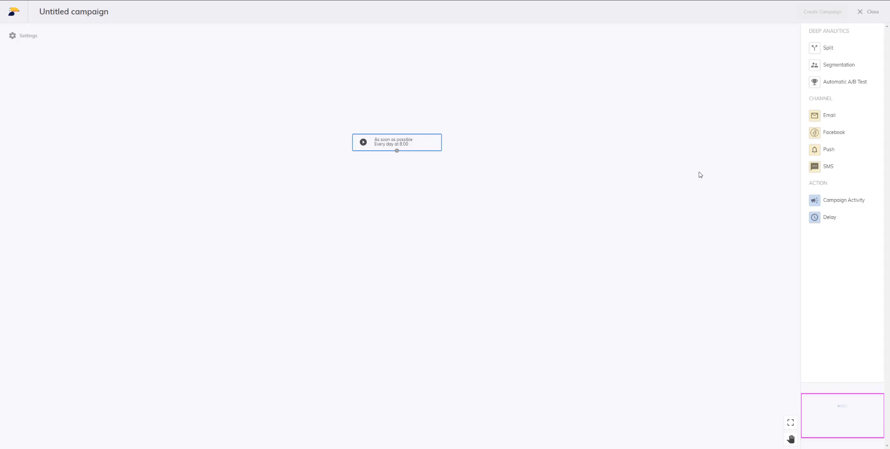
Add a Split below the start node and give it two more fractions, with all four distributed equally
{"action": "left_click_drag", "start_coordinate": [820, 48], "coordinate": [388, 195]}
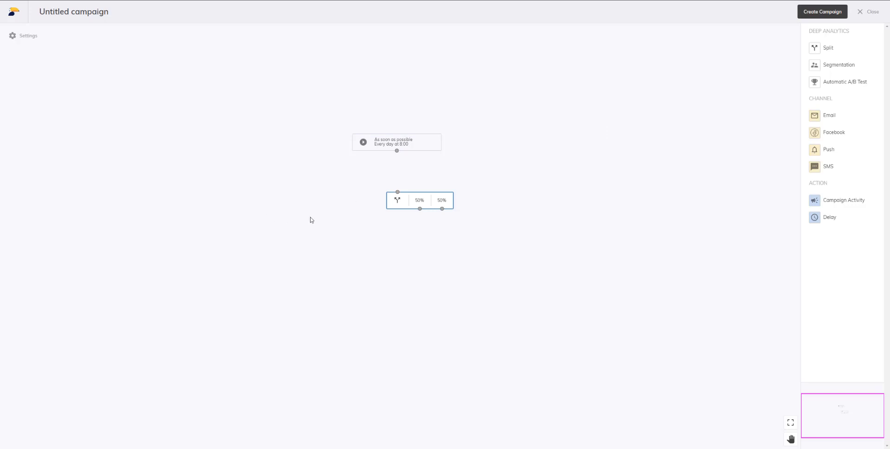
{"action": "left_click", "coordinate": [396, 201]}
{"action": "left_click", "coordinate": [365, 201]}
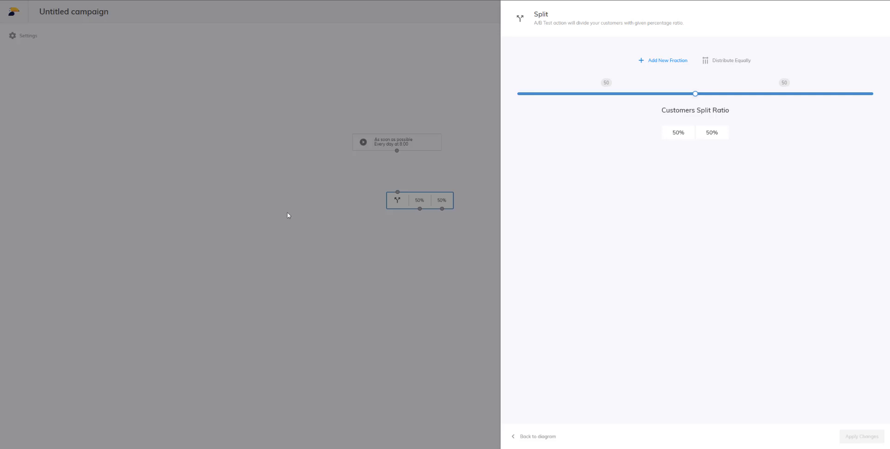
{"action": "left_click", "coordinate": [656, 65]}
{"action": "left_click", "coordinate": [656, 64]}
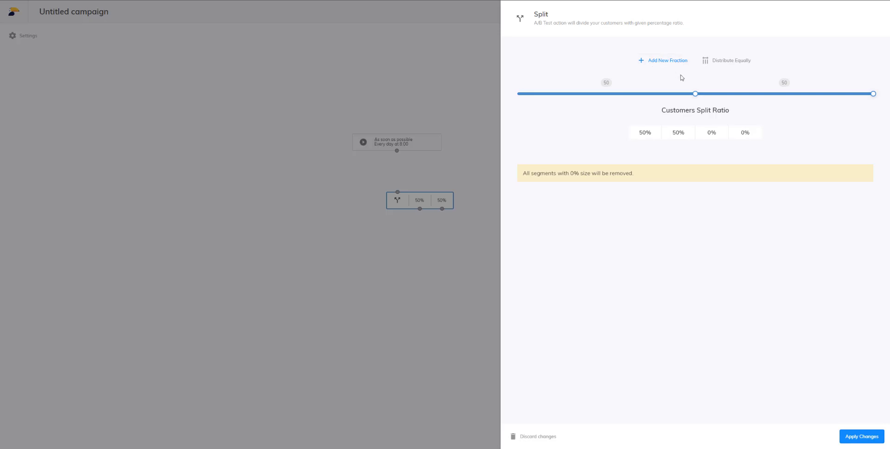
{"action": "left_click", "coordinate": [728, 64]}
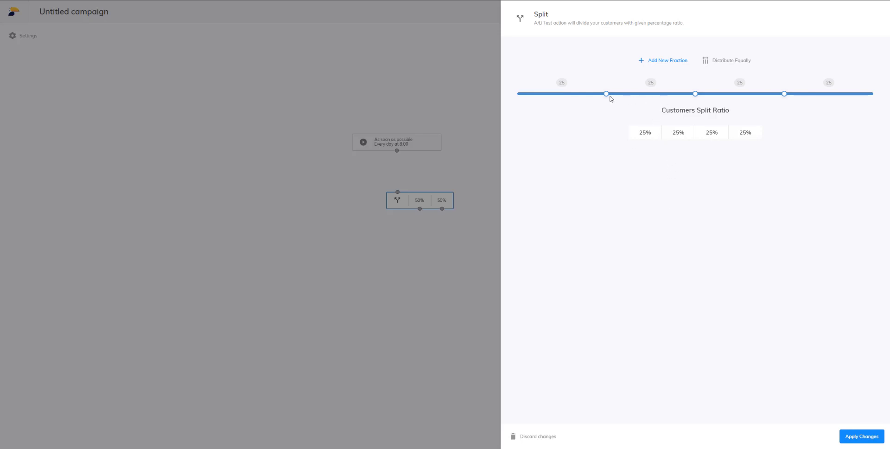
Adjust the customers split ratio by moving the first and second dividers between the fractions
{"action": "left_click_drag", "start_coordinate": [608, 95], "coordinate": [638, 94]}
{"action": "left_click_drag", "start_coordinate": [696, 94], "coordinate": [745, 96]}
{"action": "left_click_drag", "start_coordinate": [639, 95], "coordinate": [586, 96]}
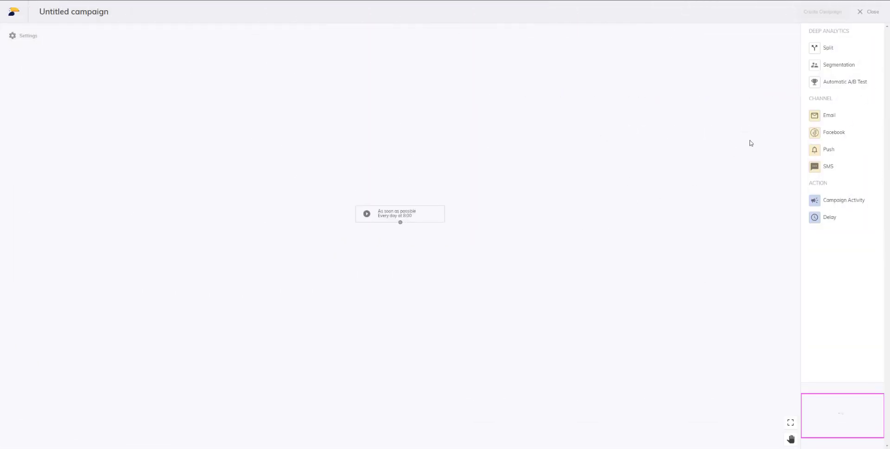
Add a Segmentation below the start node and filter its first segment by Gender female
{"action": "left_click_drag", "start_coordinate": [825, 65], "coordinate": [408, 262]}
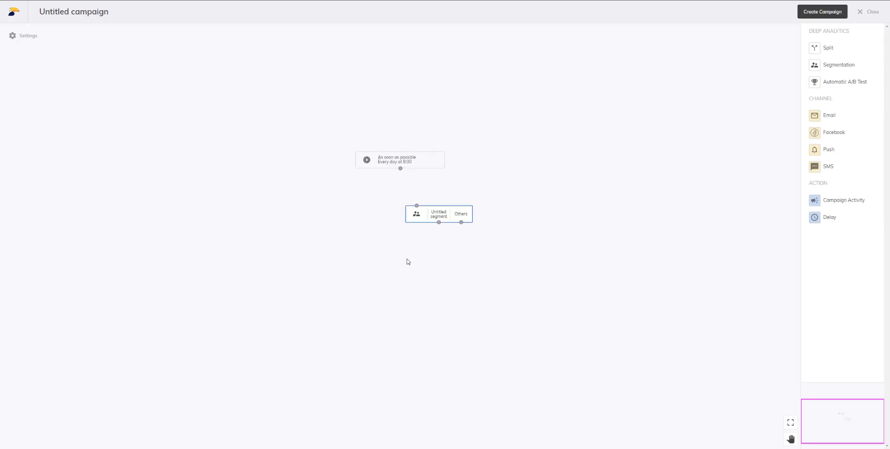
{"action": "left_click", "coordinate": [415, 213]}
{"action": "left_click", "coordinate": [385, 214]}
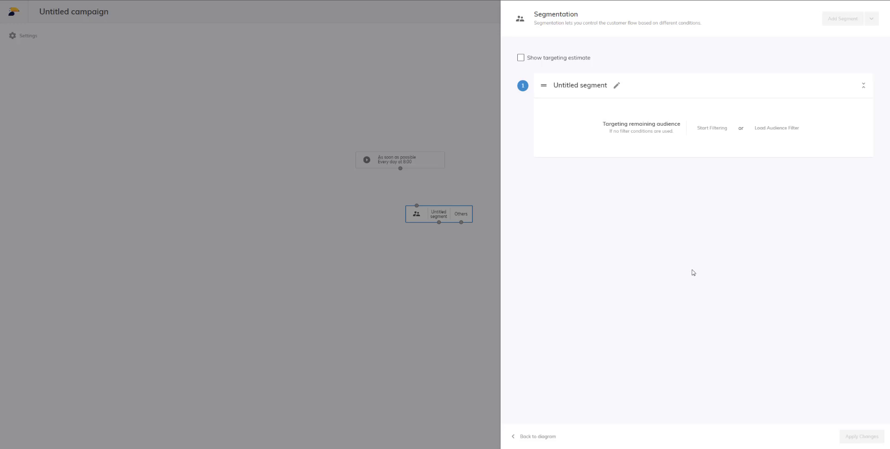
{"action": "left_click", "coordinate": [705, 128]}
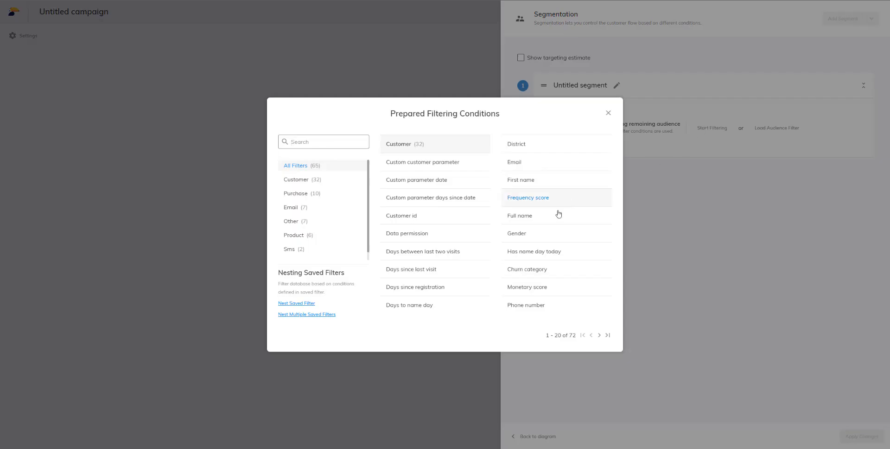
{"action": "left_click", "coordinate": [552, 233]}
{"action": "left_click", "coordinate": [611, 126]}
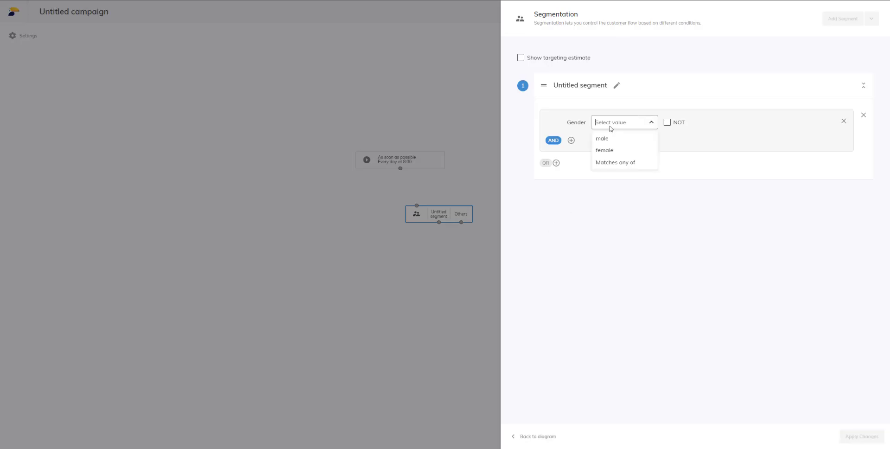
{"action": "left_click", "coordinate": [625, 151]}
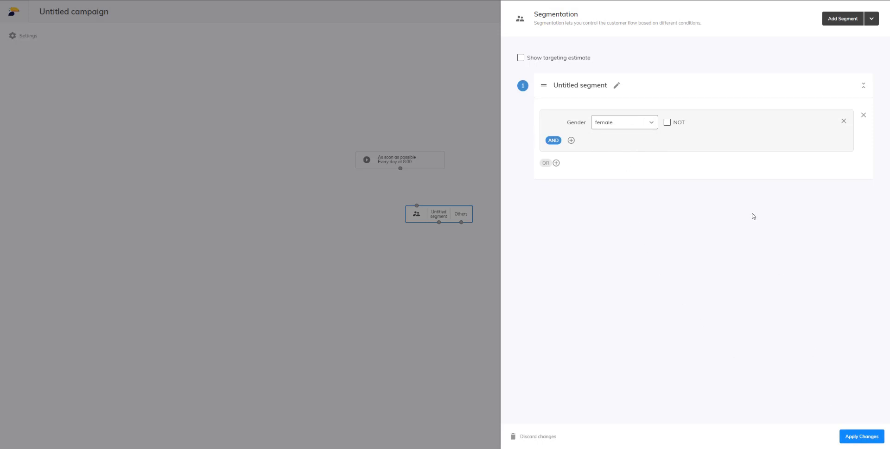
Add a second segment to the segmentation and filter it by Gender male
{"action": "left_click", "coordinate": [844, 19]}
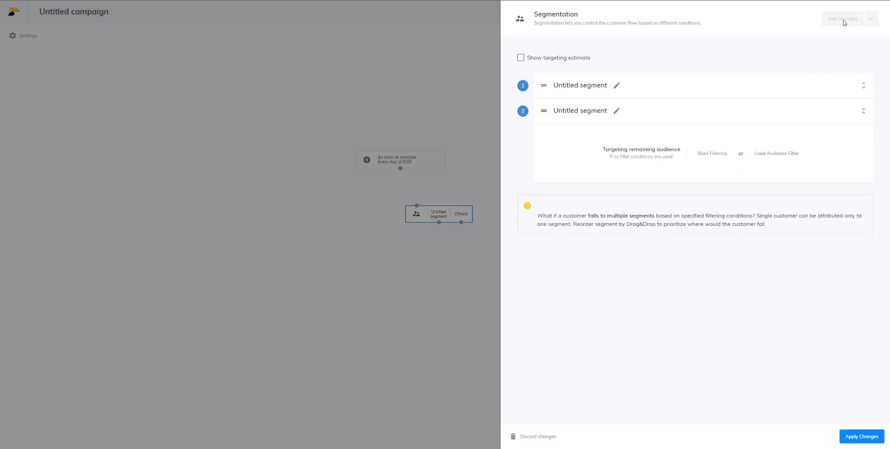
{"action": "left_click", "coordinate": [712, 153]}
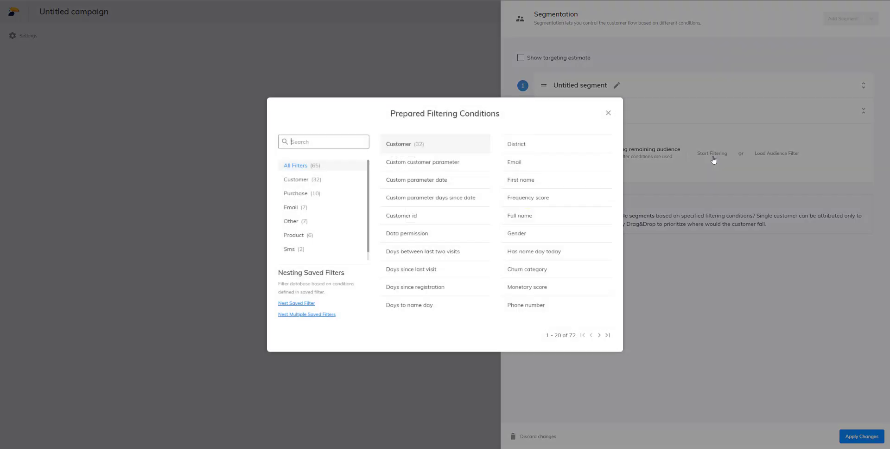
{"action": "left_click", "coordinate": [564, 238]}
{"action": "left_click", "coordinate": [631, 150]}
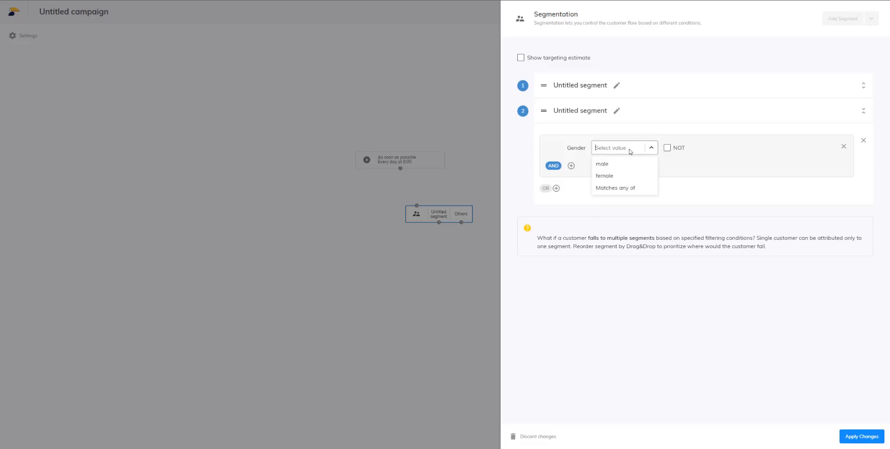
{"action": "left_click", "coordinate": [623, 166]}
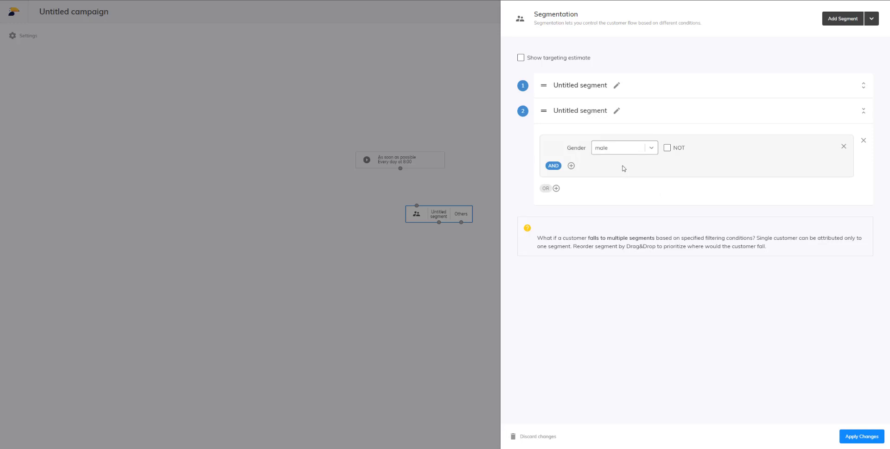
Rename the second segment "male" and the first segment "female", and apply the segmentation changes
{"action": "left_click", "coordinate": [617, 111]}
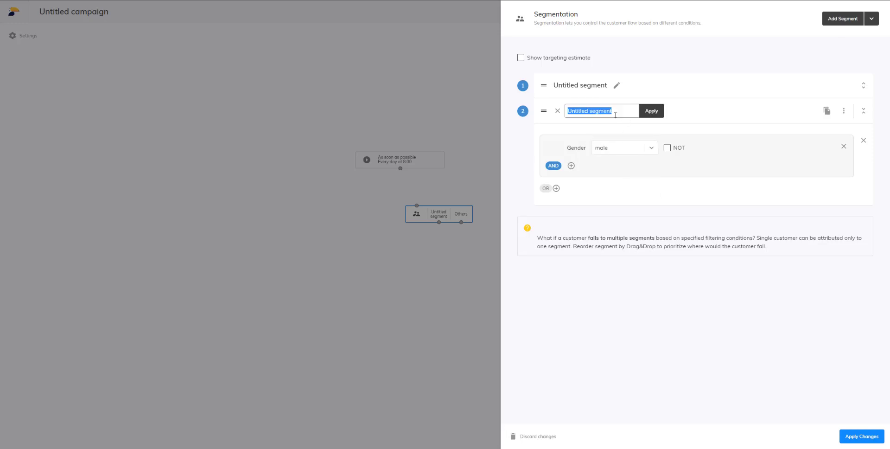
{"action": "type", "text": "male"}
{"action": "left_click", "coordinate": [645, 112]}
{"action": "left_click", "coordinate": [616, 85]}
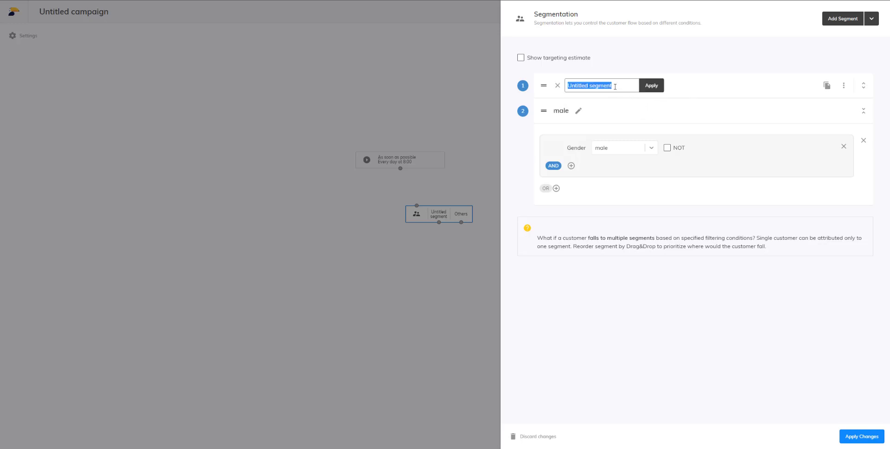
{"action": "type", "text": "female"}
{"action": "left_click", "coordinate": [651, 89]}
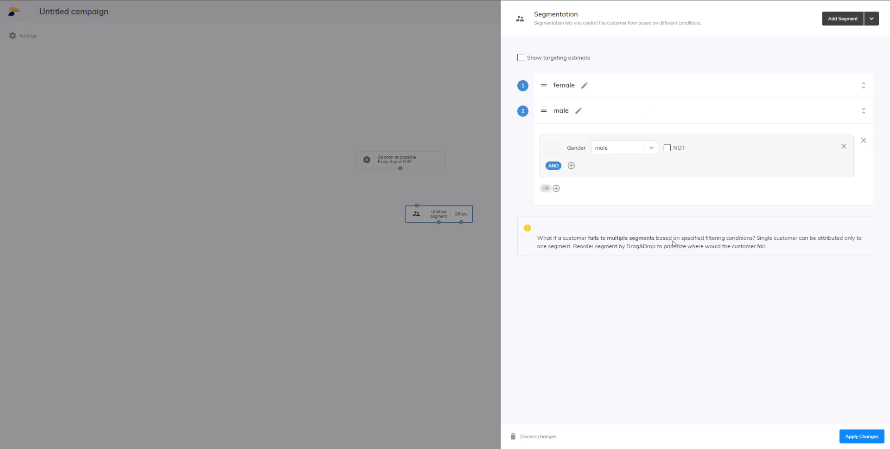
{"action": "left_click", "coordinate": [874, 439]}
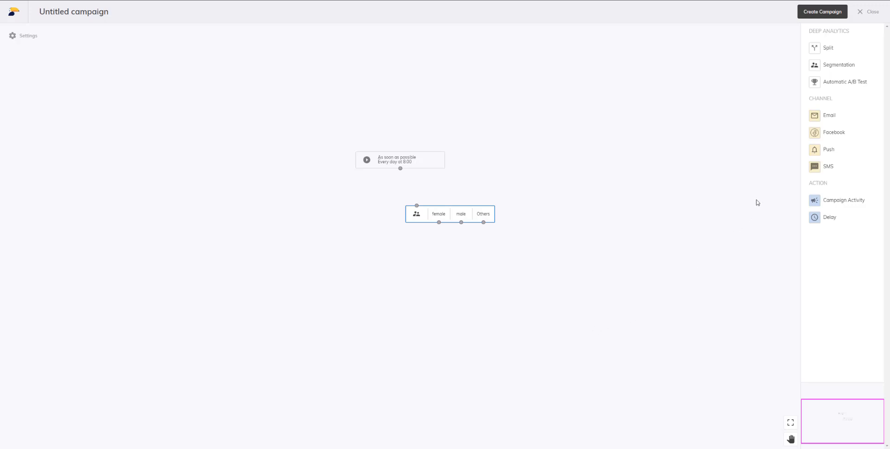
Add two Email nodes and connect the start node to the segmentation, female to the first email and male to the second
{"action": "left_click_drag", "start_coordinate": [815, 115], "coordinate": [379, 273]}
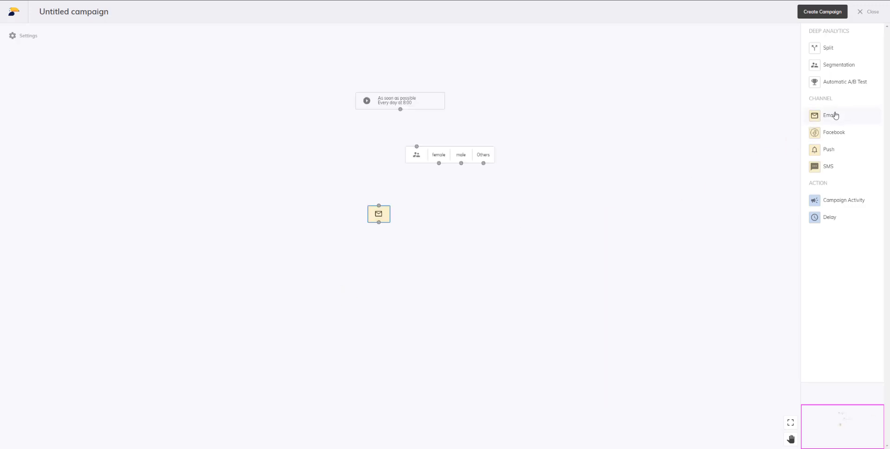
{"action": "left_click_drag", "start_coordinate": [835, 116], "coordinate": [447, 230]}
{"action": "left_click_drag", "start_coordinate": [401, 110], "coordinate": [379, 205]}
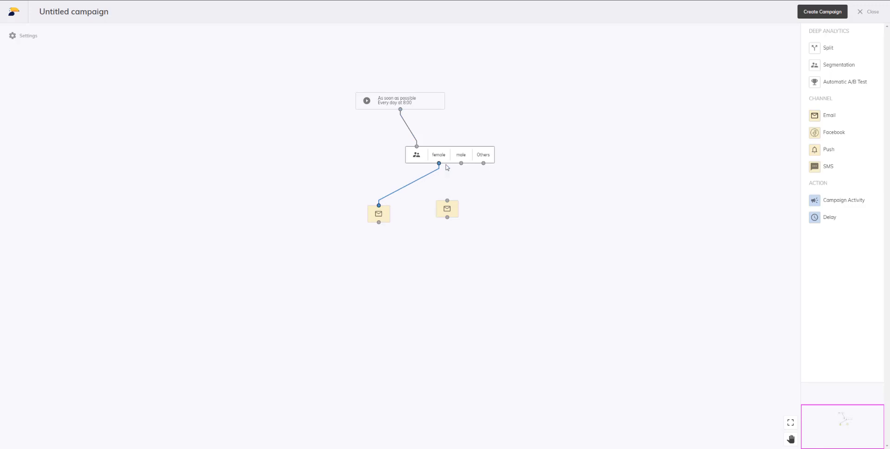
{"action": "left_click_drag", "start_coordinate": [462, 163], "coordinate": [447, 201]}
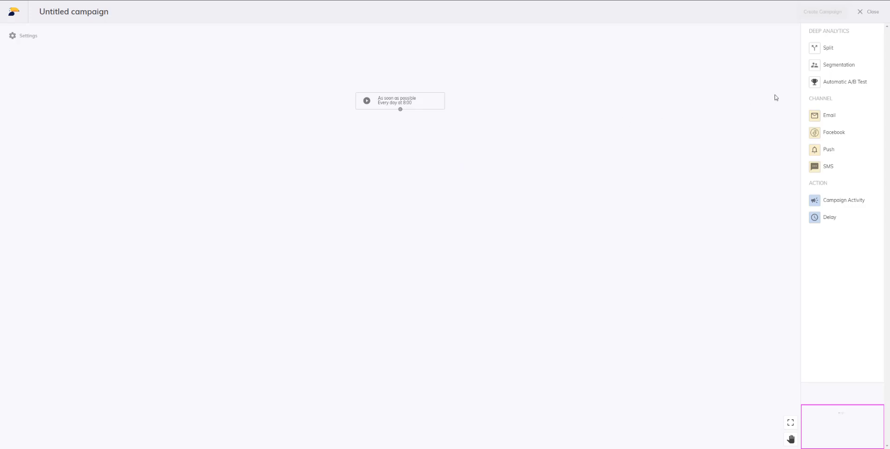
Add an Automatic A/B Test below the start node, view its winner criteria options and continue to the variations
{"action": "left_click_drag", "start_coordinate": [826, 86], "coordinate": [408, 140]}
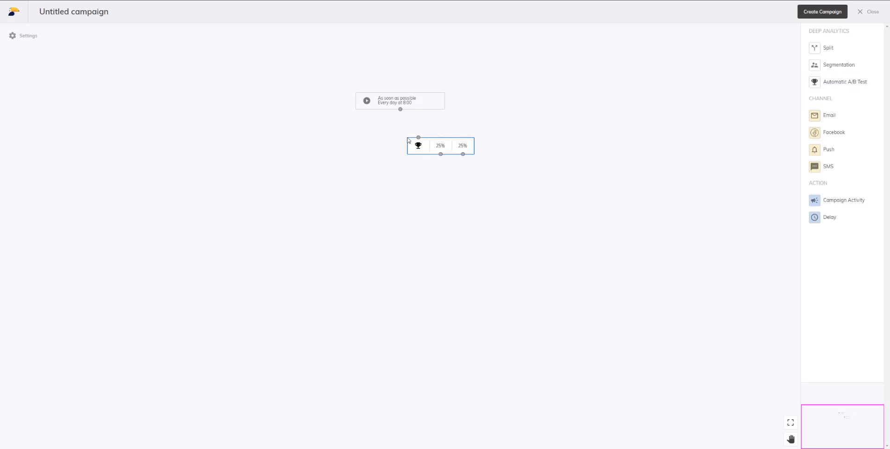
{"action": "left_click", "coordinate": [414, 149]}
{"action": "left_click", "coordinate": [391, 149]}
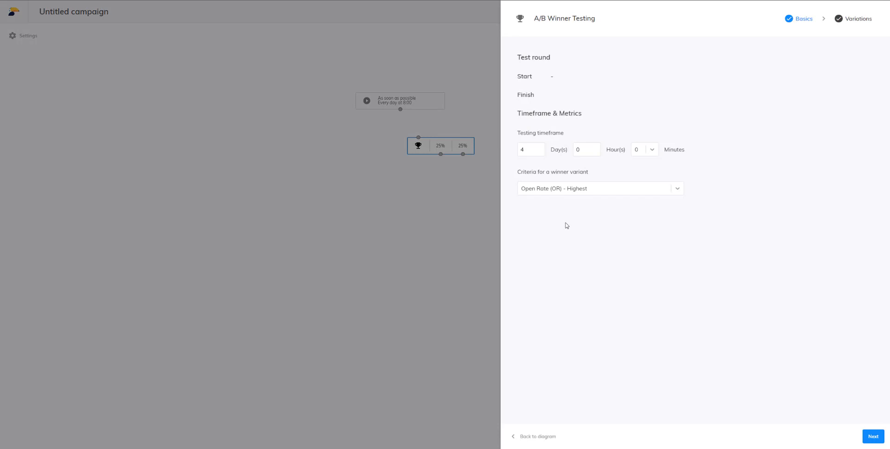
{"action": "left_click", "coordinate": [612, 188]}
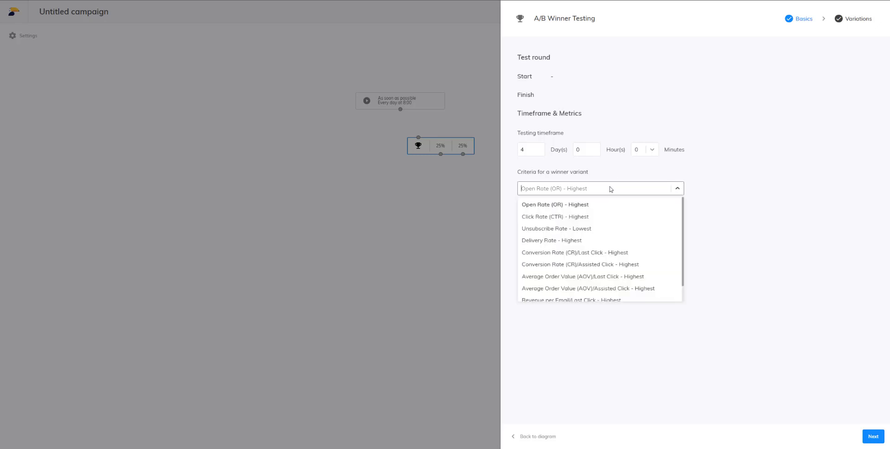
{"action": "left_click", "coordinate": [739, 229]}
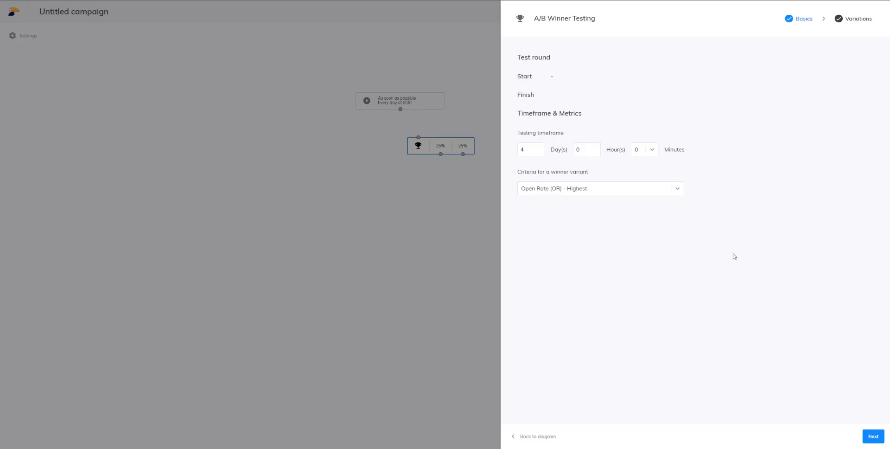
{"action": "left_click", "coordinate": [874, 436]}
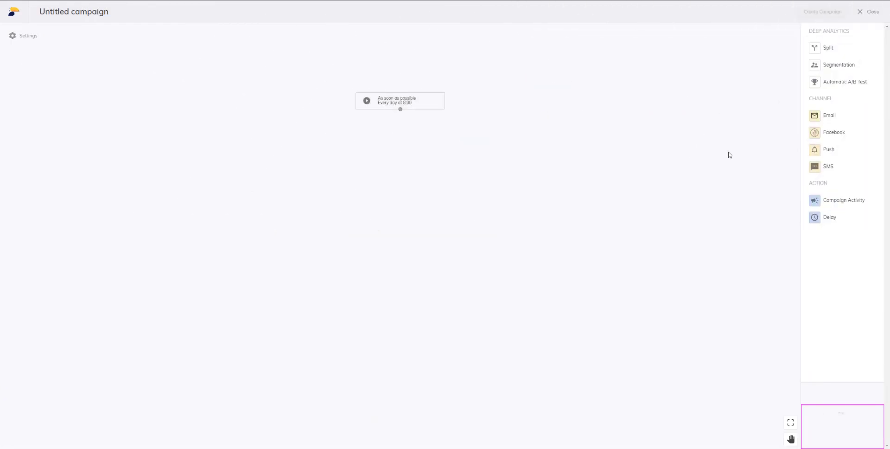
Add an Email node below the start node and open its settings
{"action": "left_click_drag", "start_coordinate": [831, 119], "coordinate": [438, 171]}
{"action": "left_click", "coordinate": [437, 170]}
{"action": "left_click", "coordinate": [415, 171]}
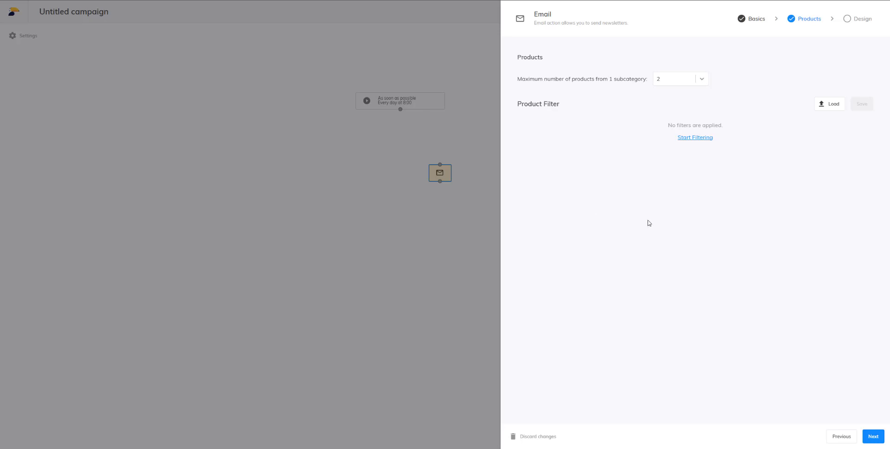
Continue from the email's product settings to its design stage
{"action": "left_click", "coordinate": [872, 439]}
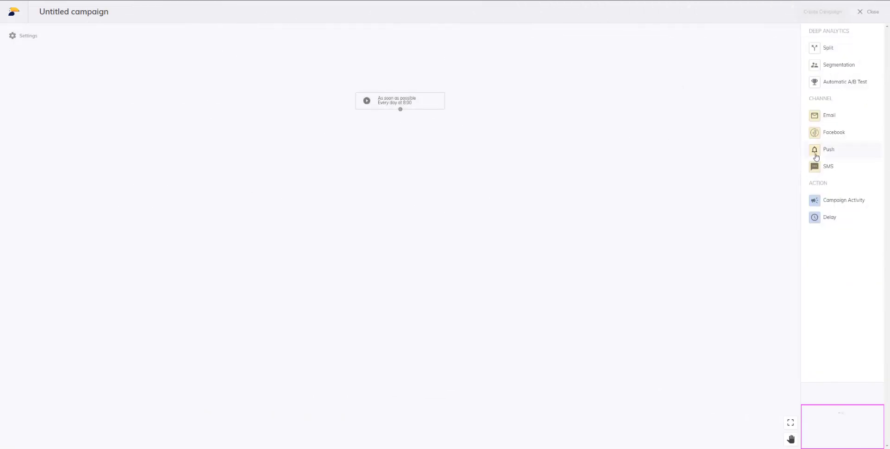
Add a Push node below the start node, open its settings and turn on the large image for Windows and Android OS
{"action": "left_click_drag", "start_coordinate": [509, 167], "coordinate": [417, 166]}
{"action": "left_click", "coordinate": [417, 165]}
{"action": "left_click", "coordinate": [395, 167]}
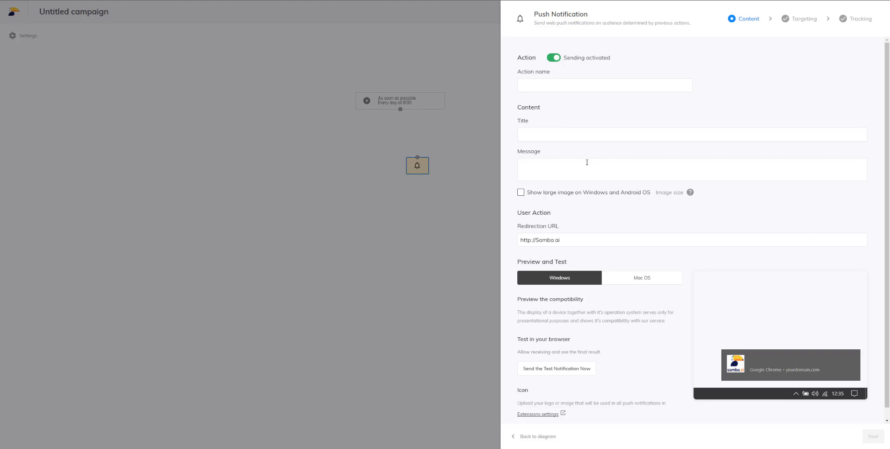
{"action": "left_click", "coordinate": [521, 193]}
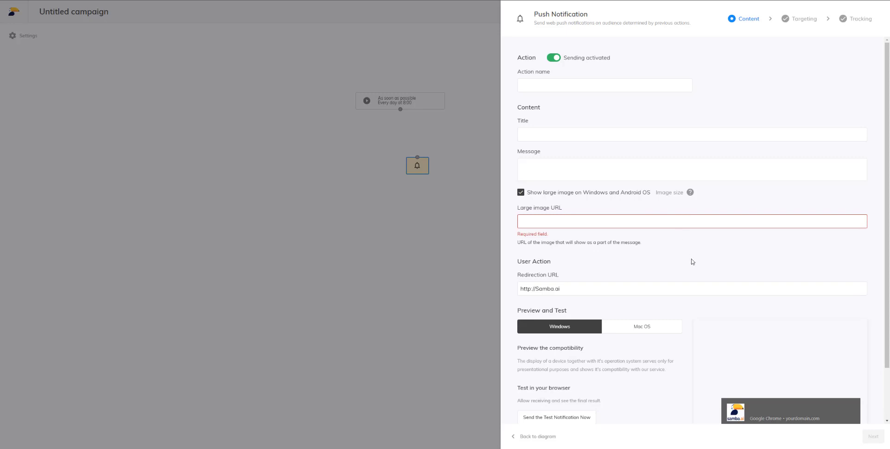
{"action": "scroll", "coordinate": [690, 255], "scroll_direction": "down", "scroll_amount": 1}
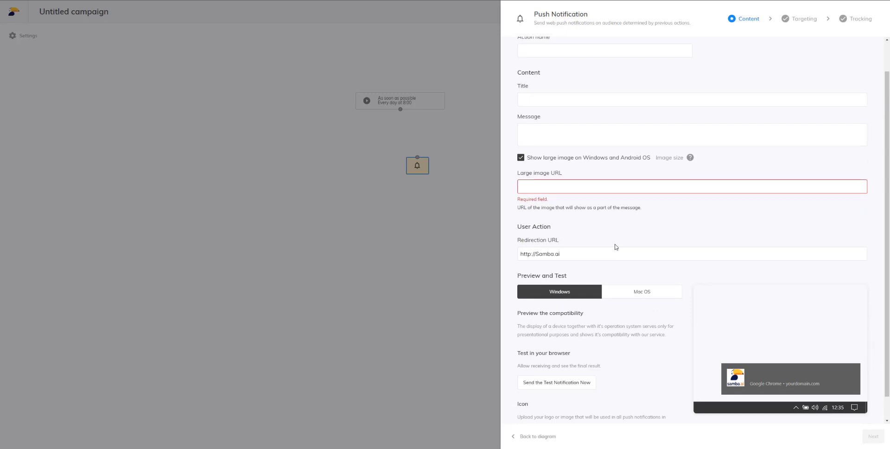
{"action": "scroll", "coordinate": [616, 247], "scroll_direction": "down", "scroll_amount": 1}
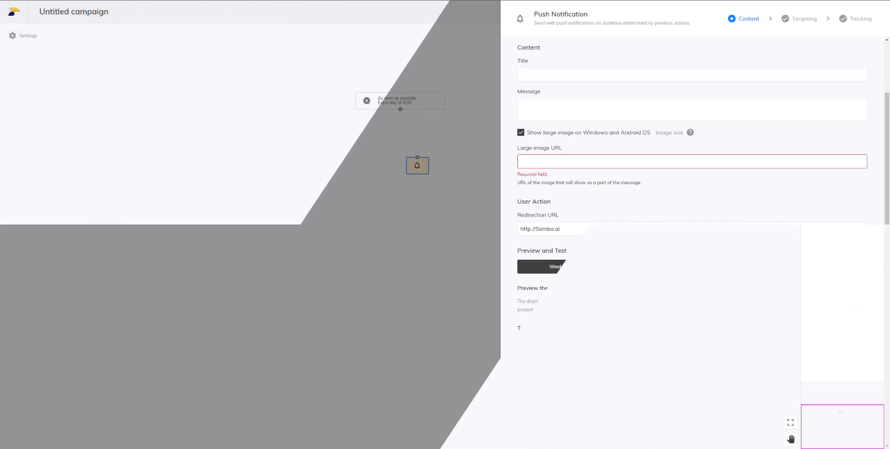
Add an SMS node below the start node, enable diacritics in its content settings and highlight the unsubscribe link tag in the message
{"action": "left_click_drag", "start_coordinate": [829, 166], "coordinate": [432, 166]}
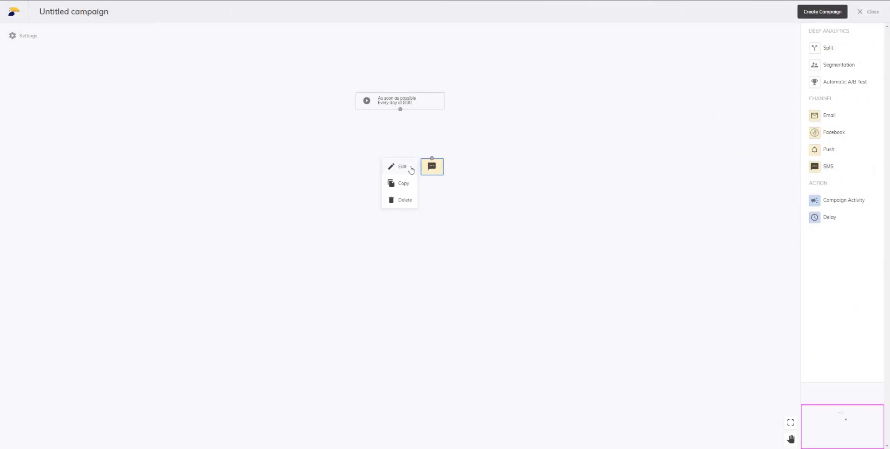
{"action": "left_click", "coordinate": [405, 166]}
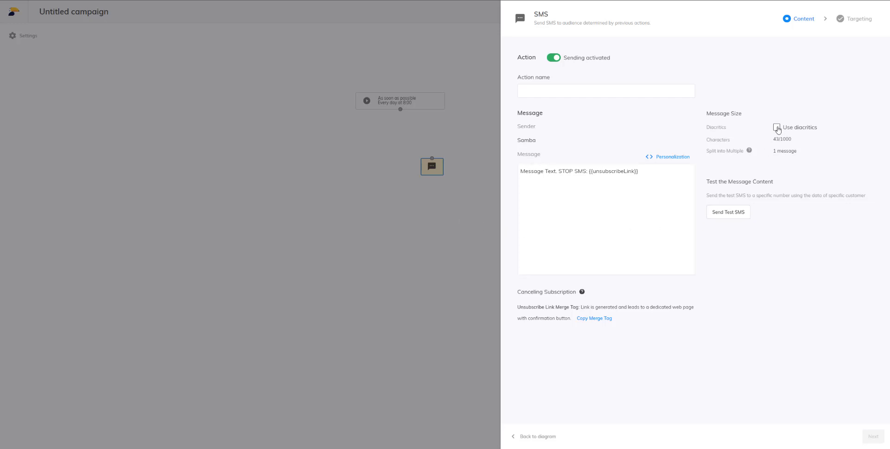
{"action": "left_click", "coordinate": [778, 128]}
{"action": "left_click_drag", "start_coordinate": [646, 172], "coordinate": [589, 173]}
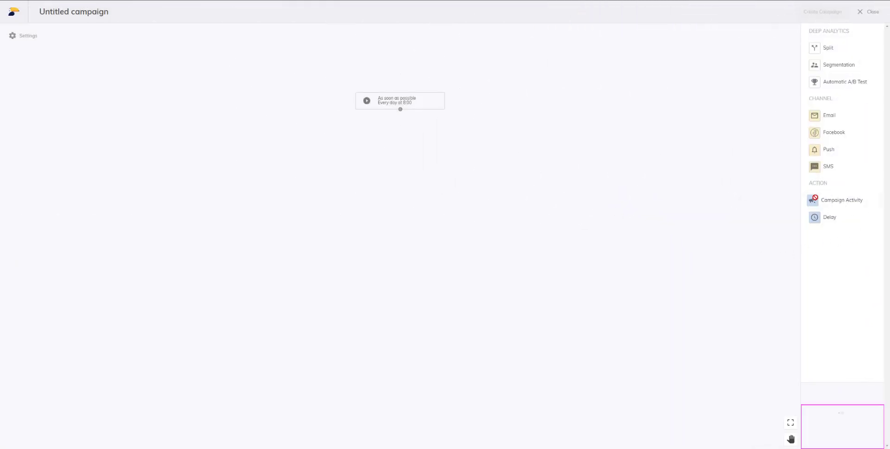
Add a Campaign Activity node below the start node and open its settings
{"action": "left_click_drag", "start_coordinate": [816, 200], "coordinate": [396, 164]}
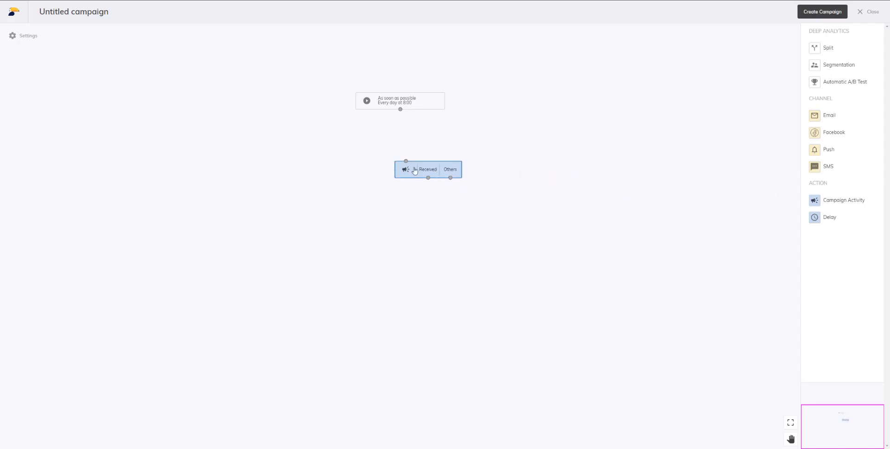
{"action": "left_click", "coordinate": [406, 170]}
{"action": "left_click", "coordinate": [374, 170]}
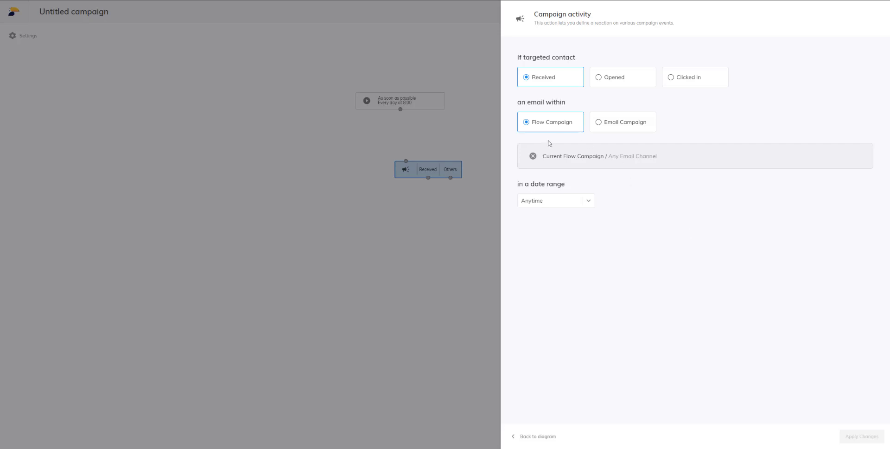
Clear the current flow campaign from the activity condition and view the list of selectable flow campaigns without choosing one
{"action": "left_click", "coordinate": [533, 156]}
{"action": "left_click", "coordinate": [702, 161]}
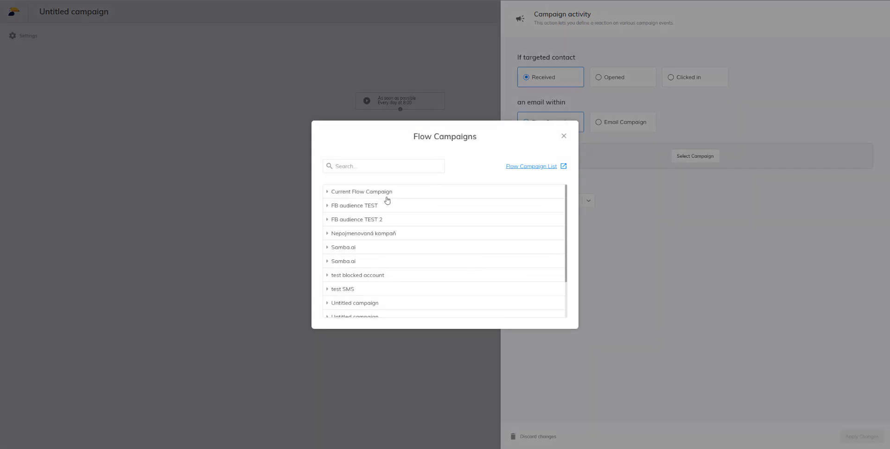
{"action": "left_click", "coordinate": [563, 136]}
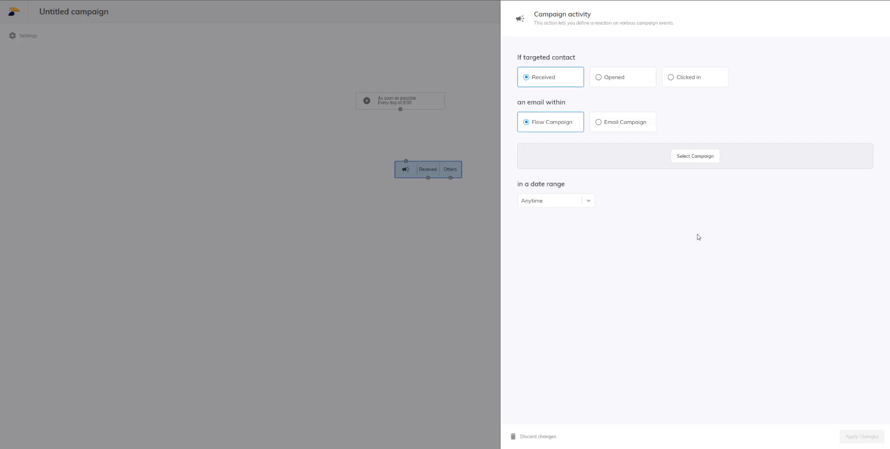
View the selectable campaigns for the Email Campaign option, switch back to Flow Campaign and view the date range options
{"action": "left_click", "coordinate": [647, 124]}
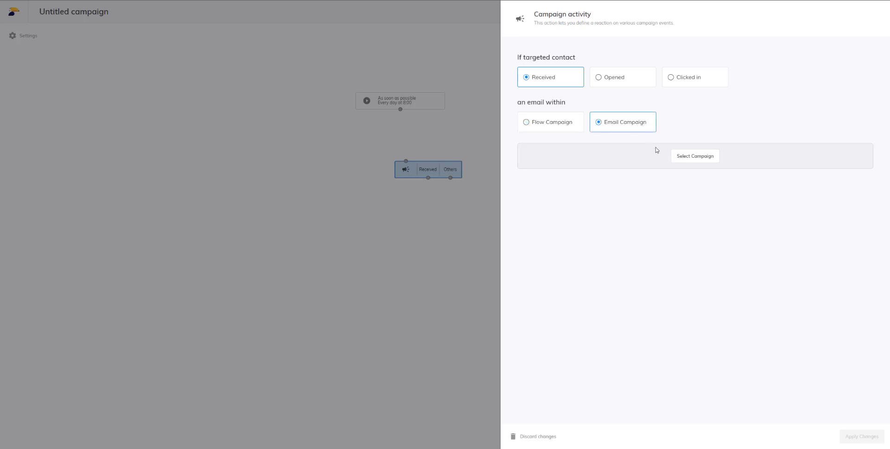
{"action": "left_click", "coordinate": [689, 161]}
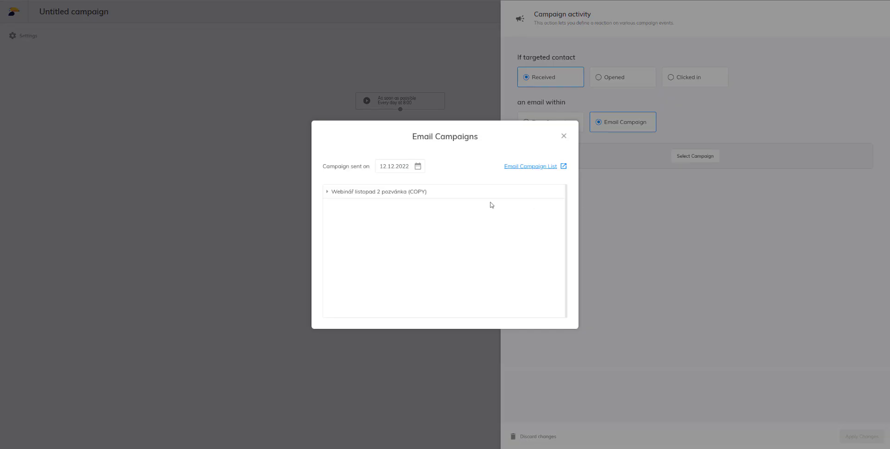
{"action": "left_click", "coordinate": [564, 136]}
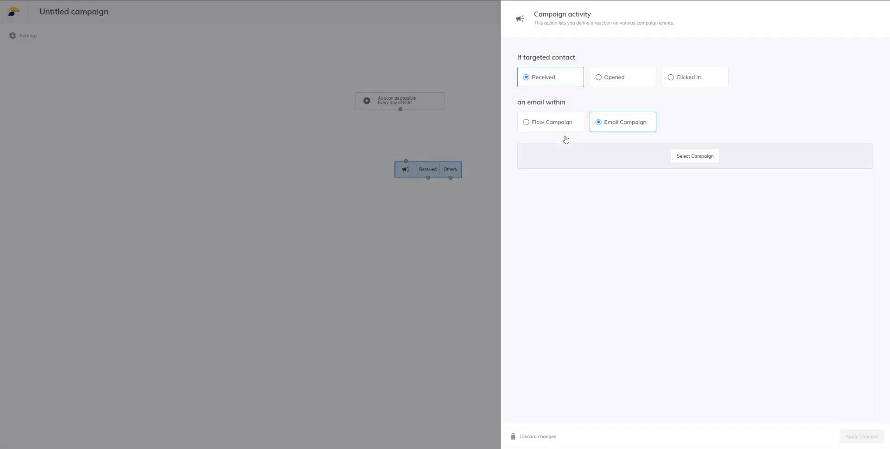
{"action": "left_click", "coordinate": [554, 124]}
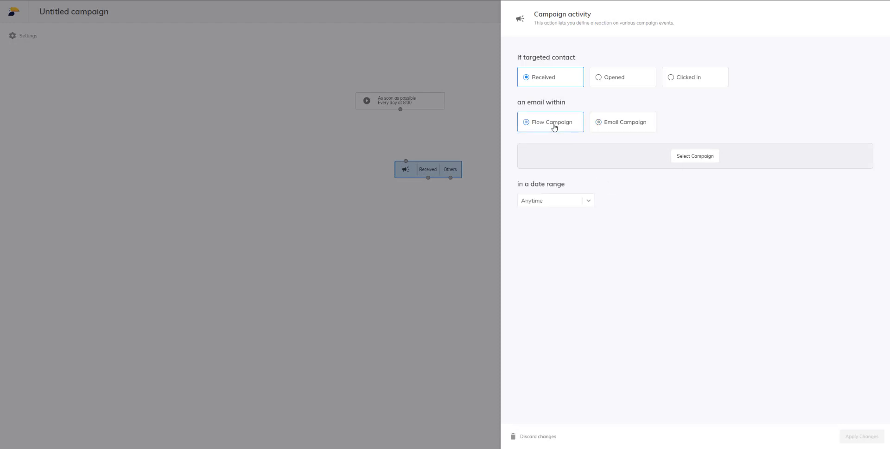
{"action": "left_click", "coordinate": [574, 202]}
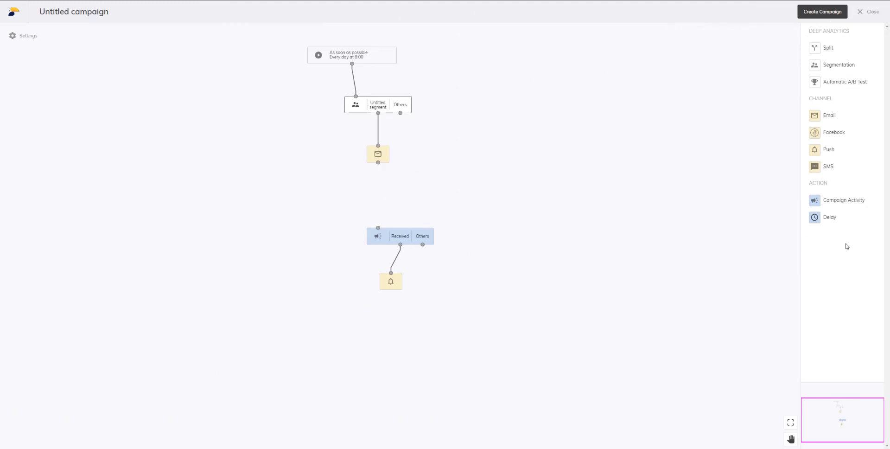
Add a 5-day Delay node between the email and the campaign activity, and link the email through it to the activity
{"action": "left_click_drag", "start_coordinate": [816, 219], "coordinate": [372, 193]}
{"action": "left_click_drag", "start_coordinate": [379, 163], "coordinate": [378, 229]}
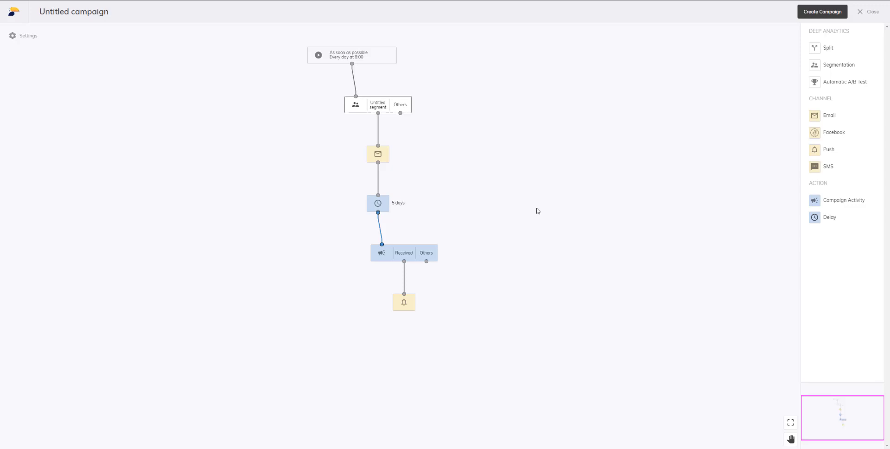
Create the campaign and view its simulation and statistics
{"action": "left_click", "coordinate": [823, 12]}
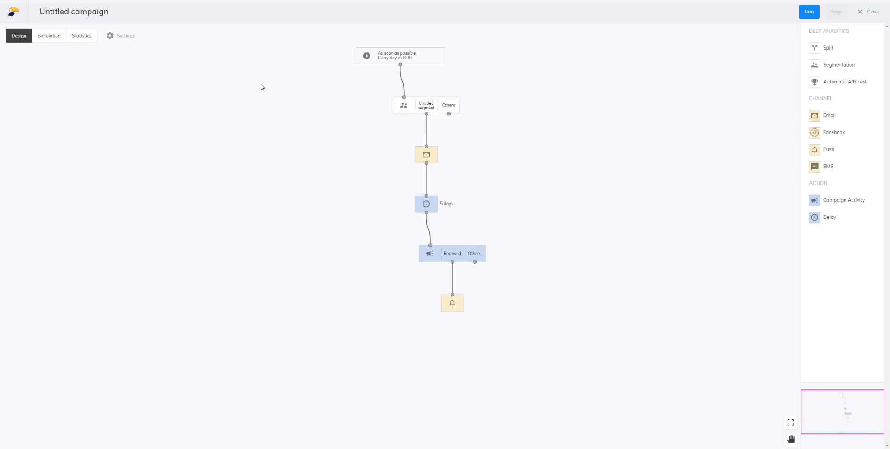
{"action": "left_click", "coordinate": [57, 37]}
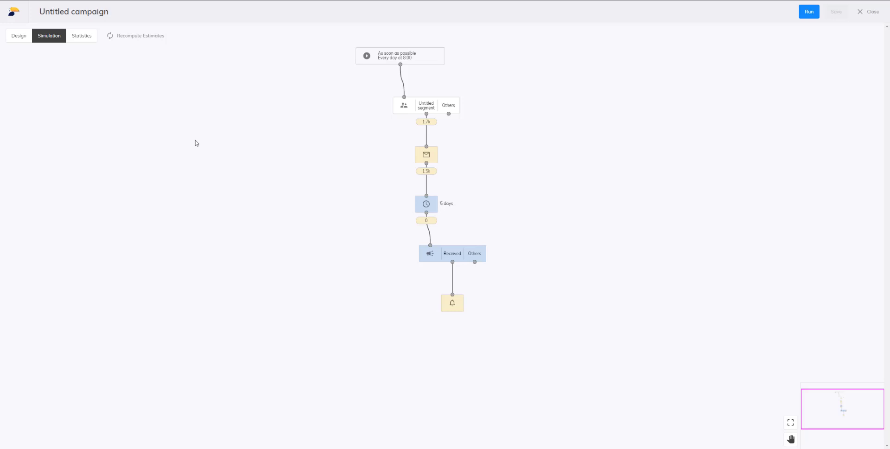
{"action": "left_click", "coordinate": [88, 36]}
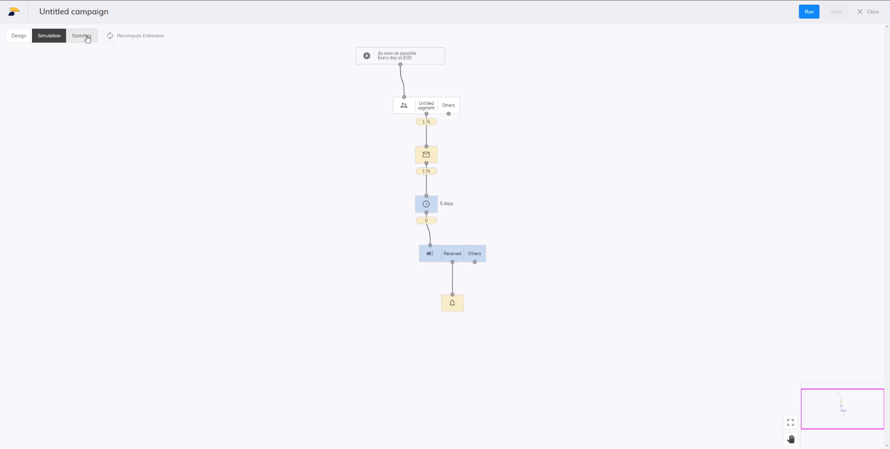